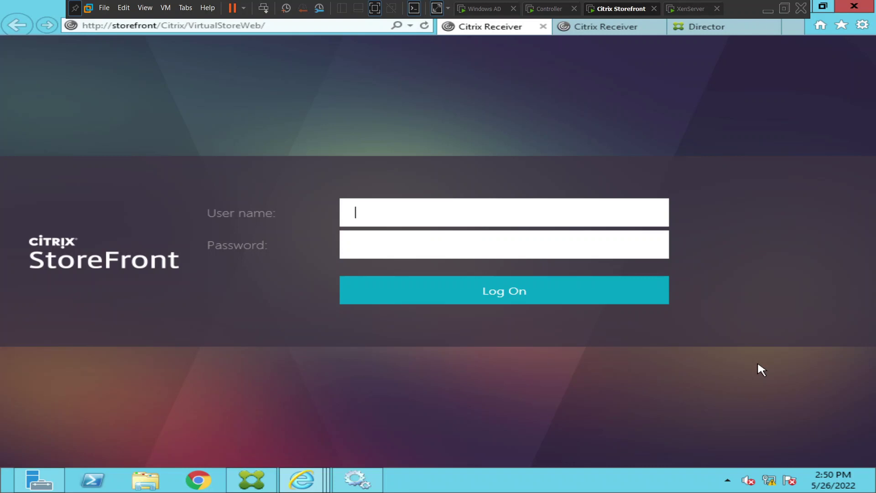
# Sign in to StoreFront with user name administrator and the account password
pyautogui.write('admini')
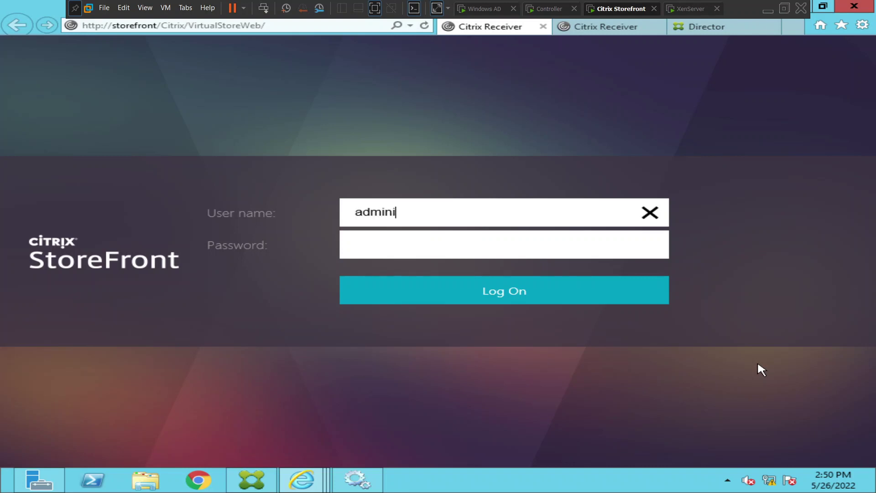
pyautogui.write('strator')
pyautogui.press('Tab')
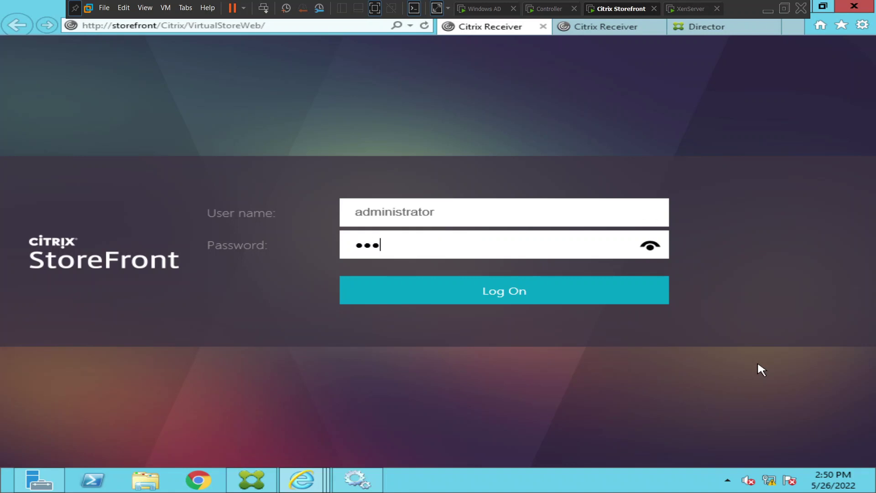
pyautogui.press('Return')
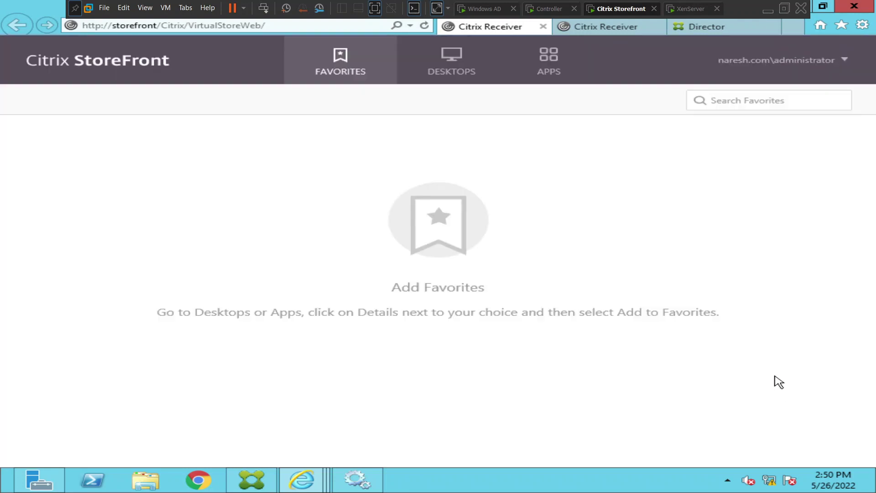
# Launch the Digital Citrix VDI desktop from the Desktops list
pyautogui.click(456, 77)
pyautogui.click(562, 73)
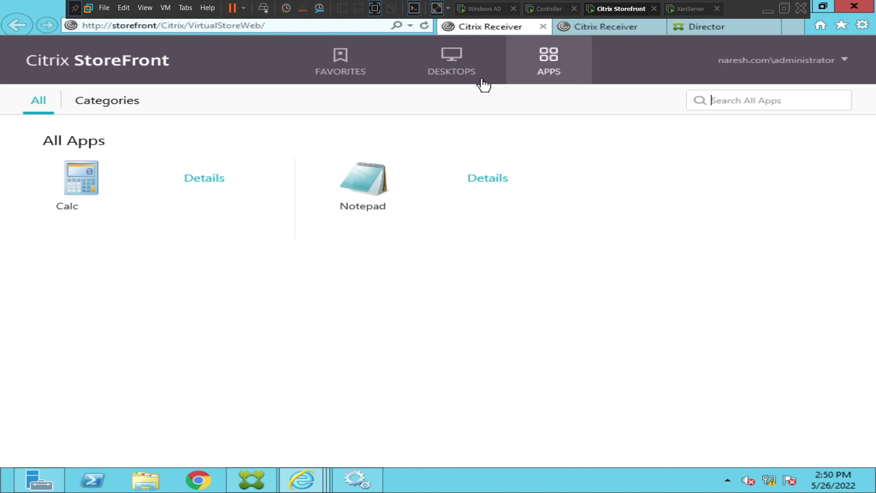
pyautogui.click(442, 73)
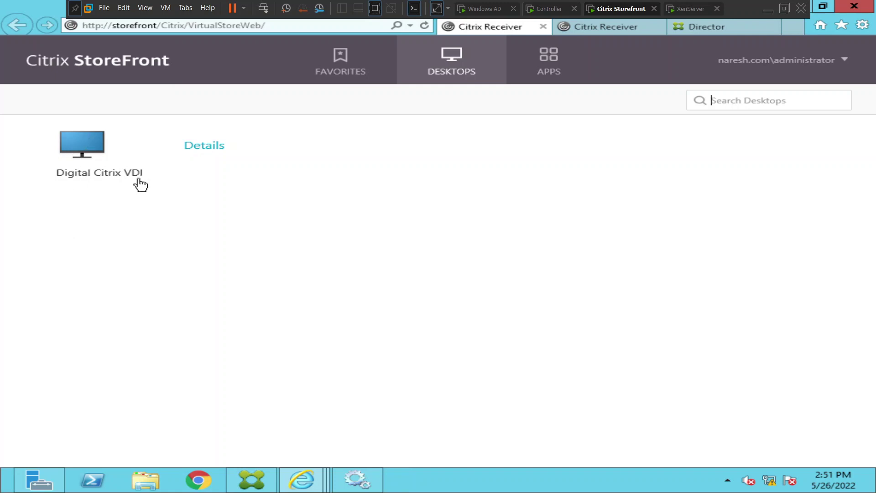
pyautogui.click(95, 151)
pyautogui.click(85, 149)
pyautogui.click(543, 84)
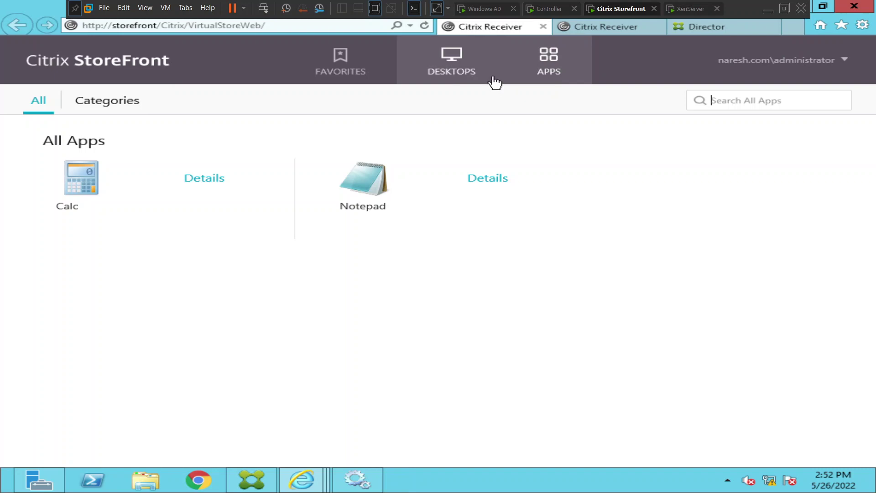
pyautogui.click(448, 73)
pyautogui.click(548, 77)
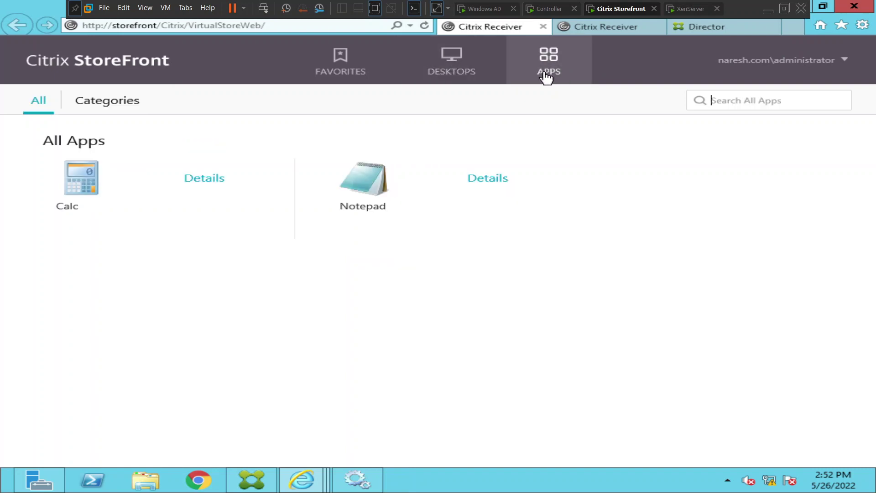
pyautogui.click(371, 195)
pyautogui.click(88, 184)
pyautogui.click(453, 83)
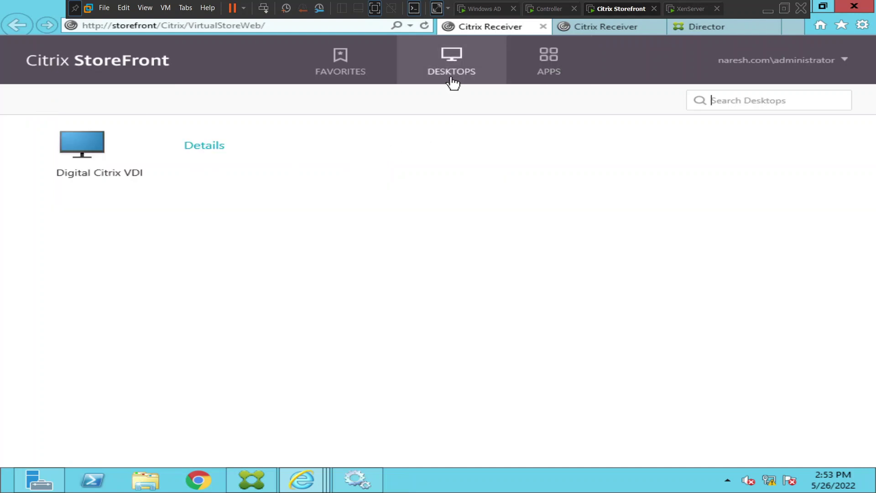
# Launch the published Notepad app from the Apps list
pyautogui.click(556, 82)
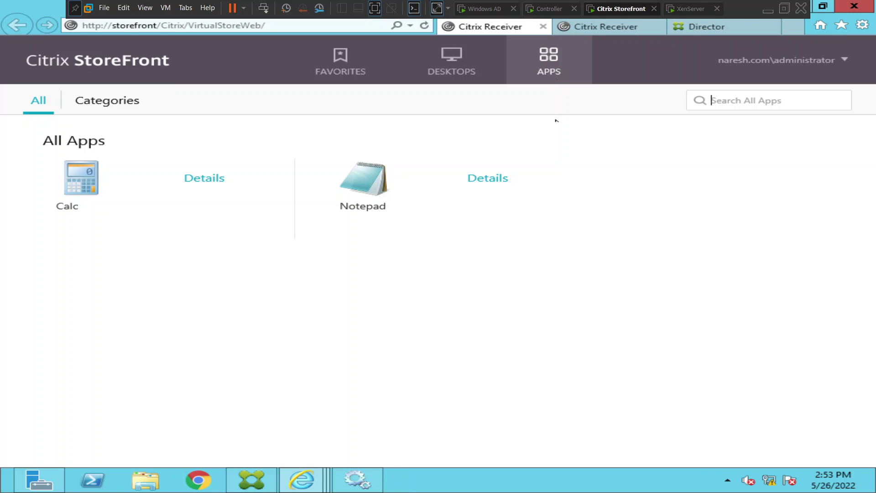
pyautogui.click(364, 192)
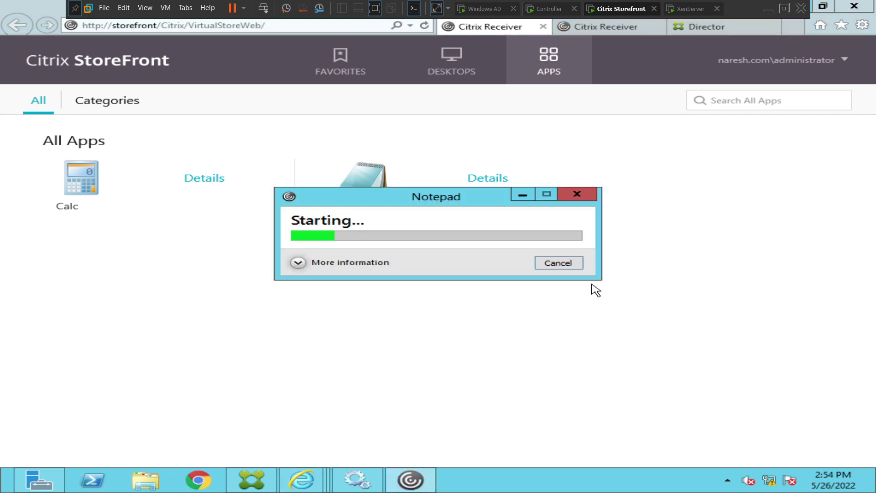
# View the launch details, dismiss the license-server error, and switch to the Controller VM
pyautogui.click(297, 264)
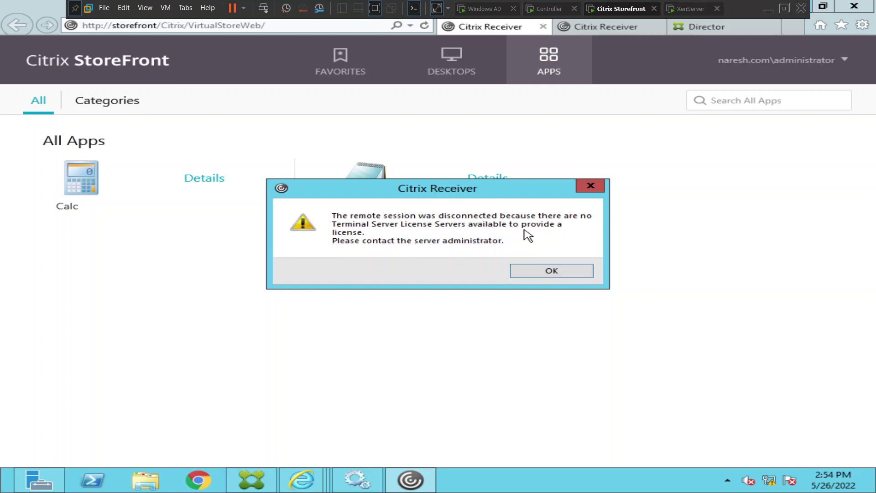
pyautogui.click(545, 273)
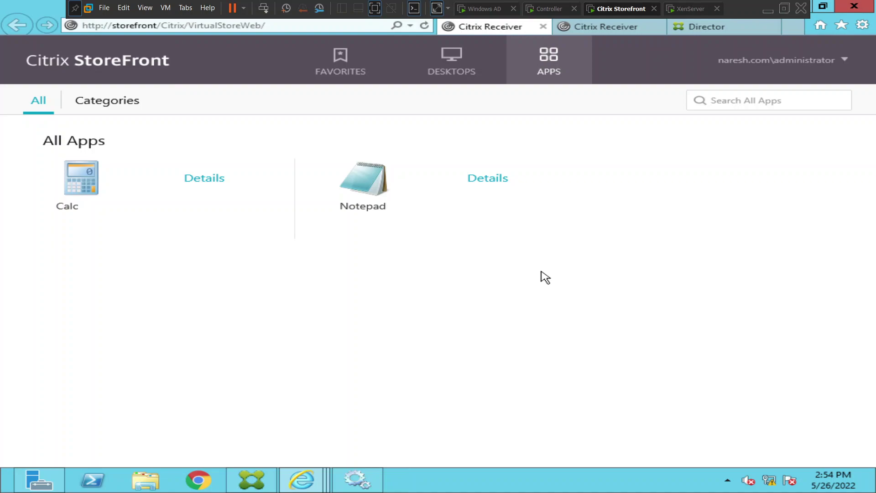
pyautogui.click(543, 10)
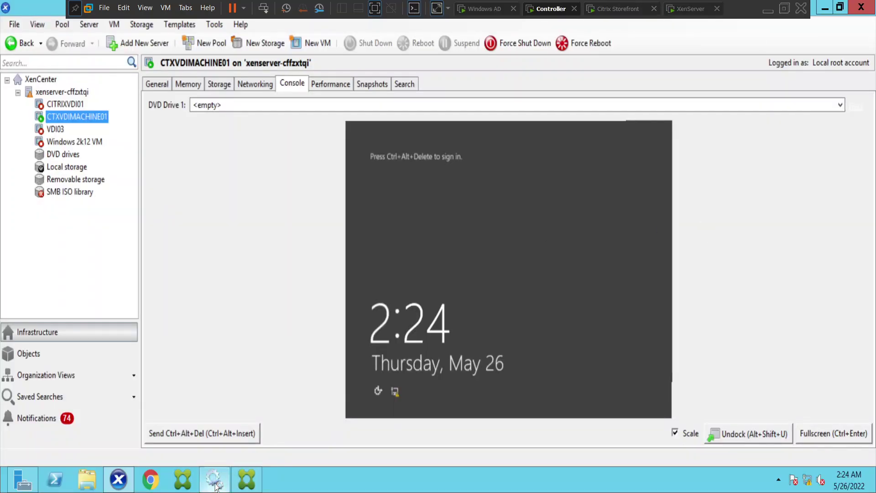
# Check the Citrix Host, Analytics, App Library and Licensing services, then return to StoreFront
pyautogui.click(214, 479)
pyautogui.click(372, 163)
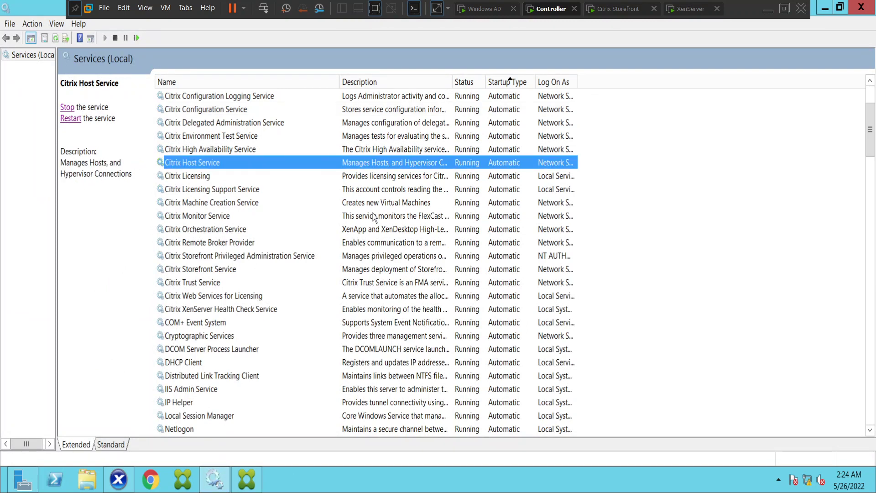
pyautogui.scroll(3, 375, 218)
pyautogui.click(349, 154)
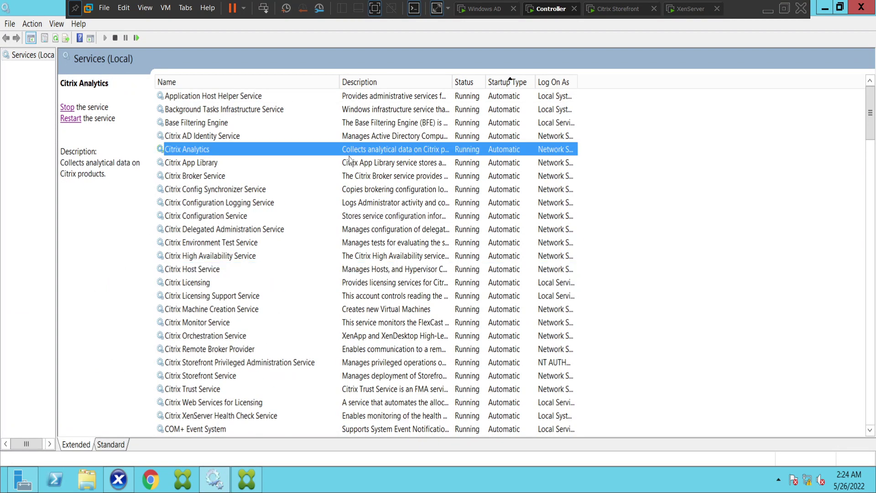
pyautogui.click(188, 163)
pyautogui.click(181, 283)
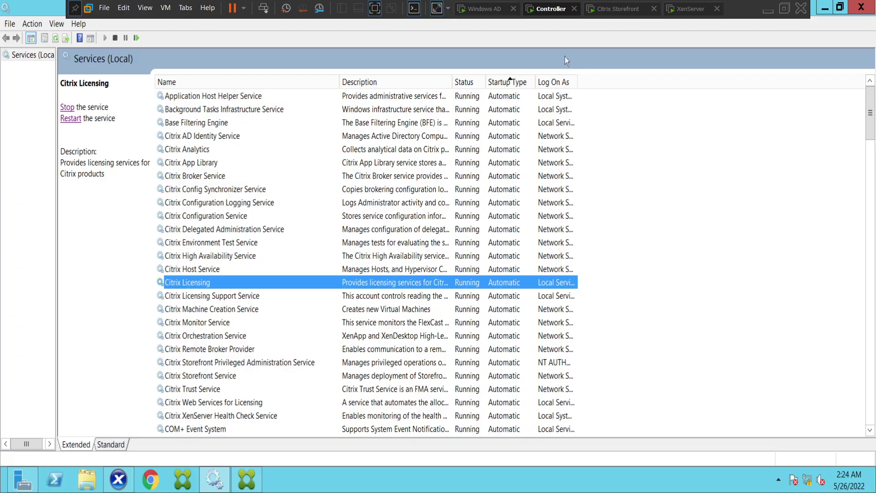
pyautogui.click(617, 10)
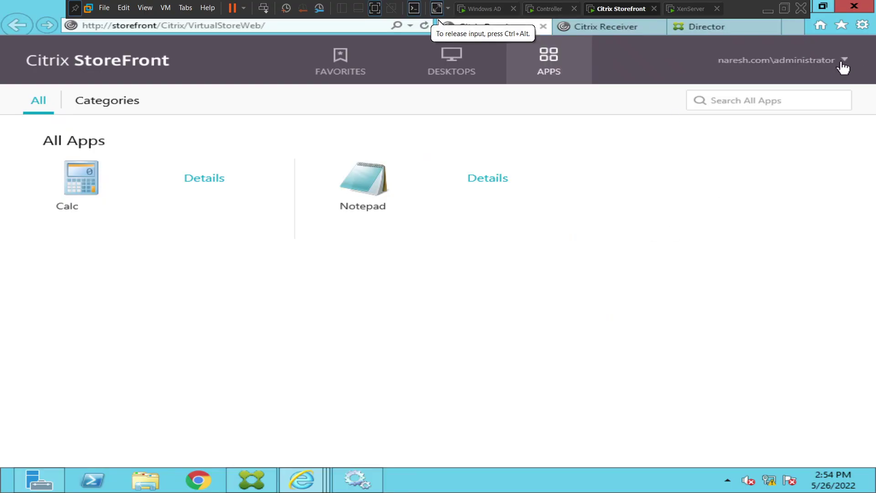
# Refresh the timed-out session, log off, and return to the StoreFront sign-in form
pyautogui.click(844, 60)
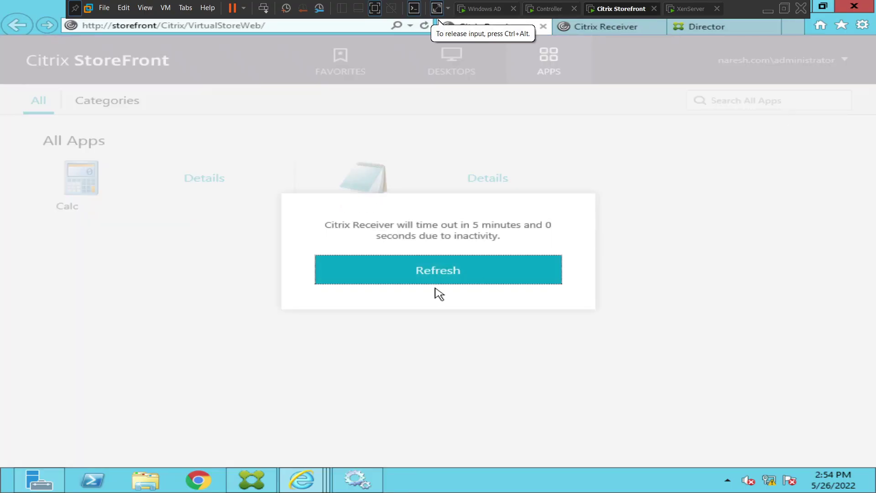
pyautogui.click(442, 276)
pyautogui.click(748, 61)
pyautogui.click(739, 170)
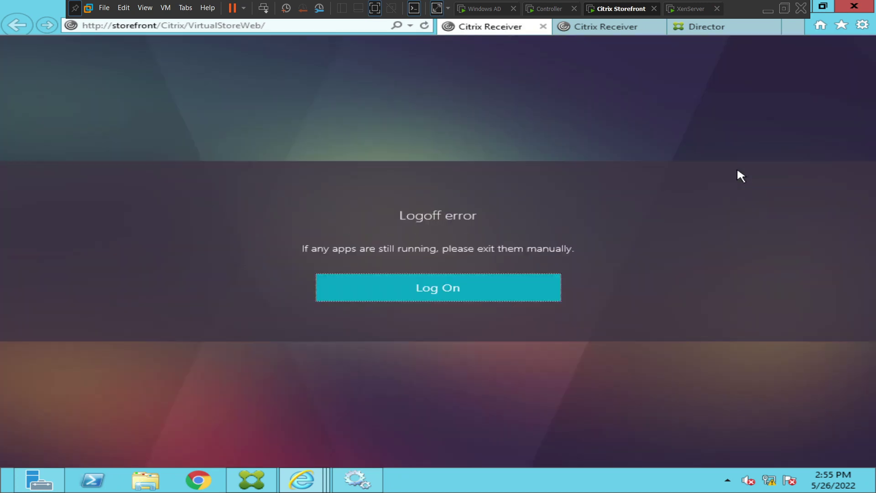
pyautogui.click(398, 295)
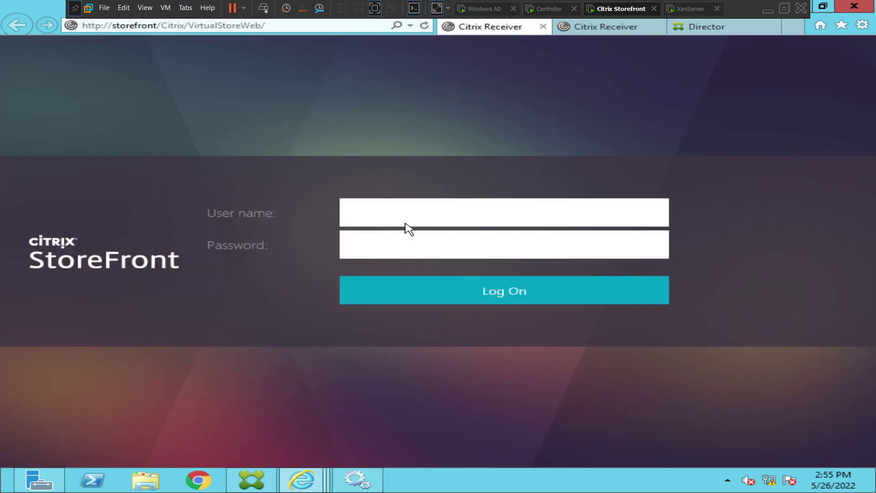
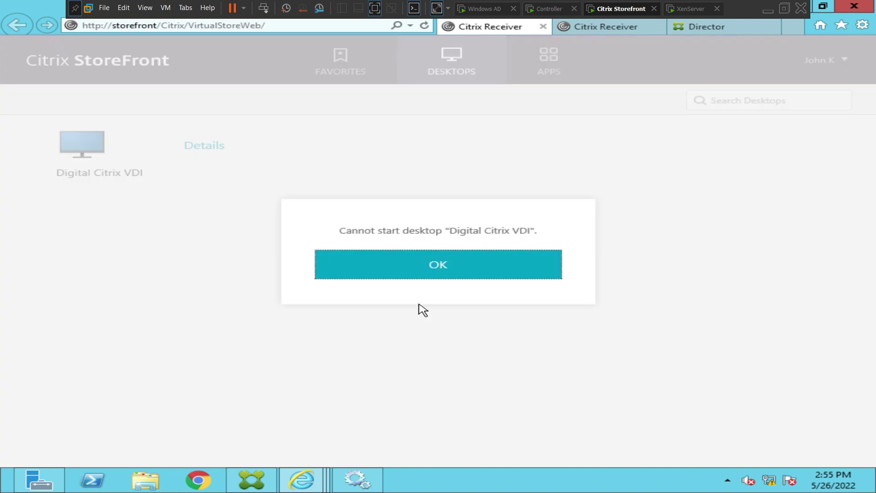
# Close the cannot-start error and launch the Digital Citrix VDI desktop again
pyautogui.click(457, 276)
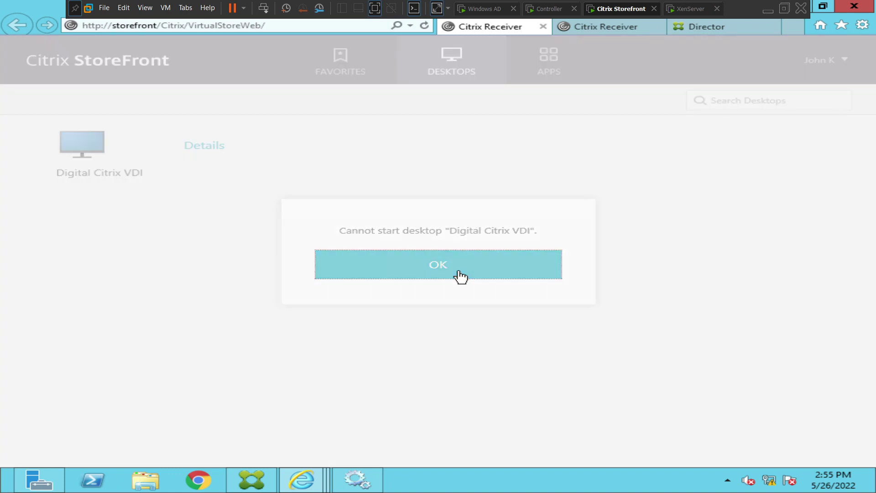
pyautogui.click(89, 153)
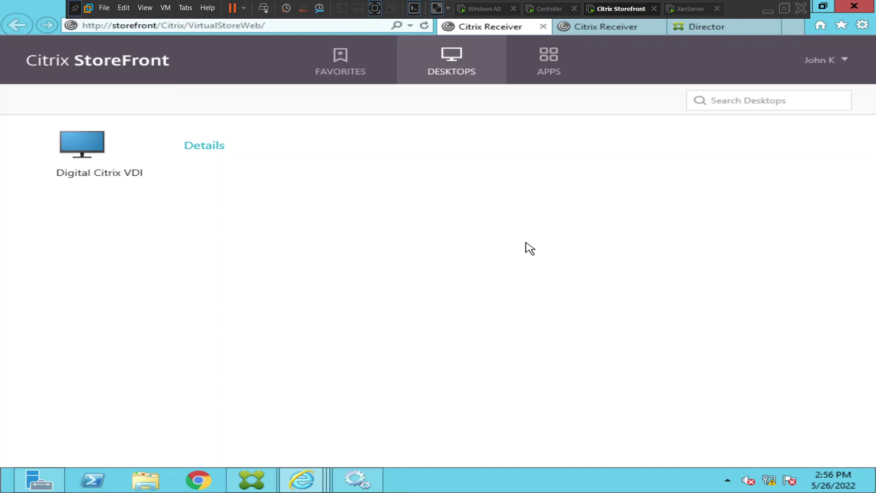
# Log on to Citrix Director as administrator with the account password and domain
pyautogui.click(707, 28)
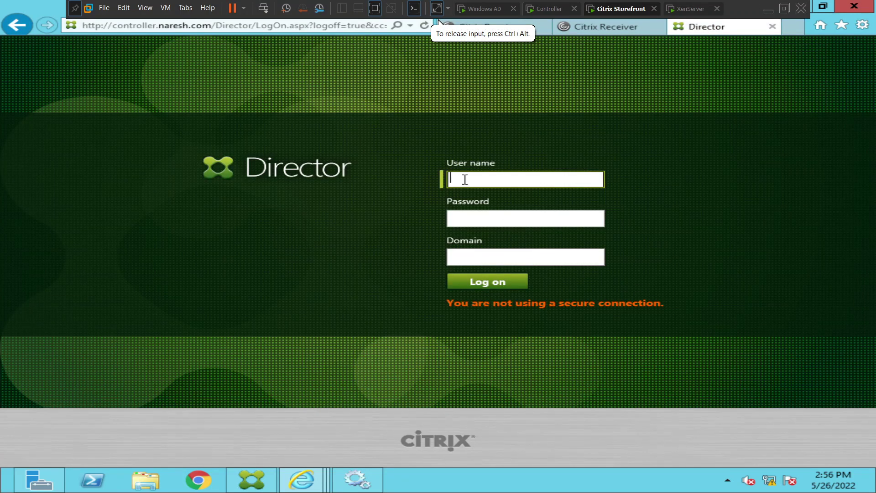
pyautogui.write('admi')
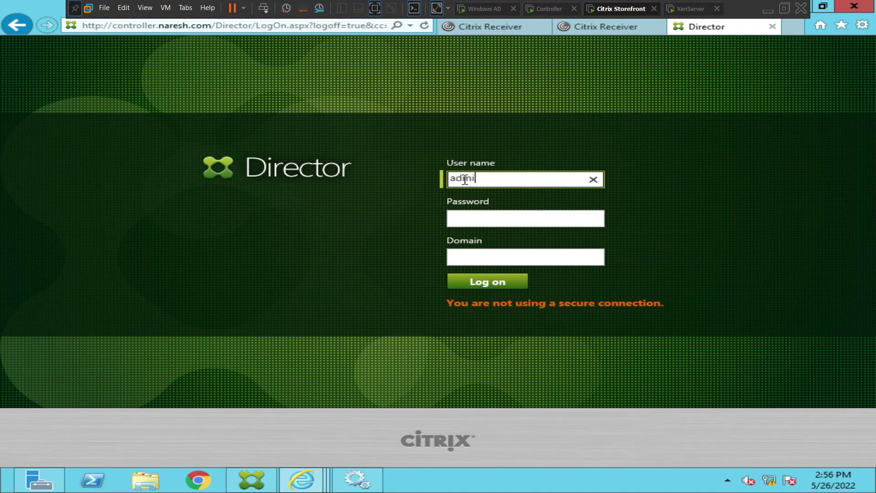
pyautogui.write('nistrator')
pyautogui.press('Tab')
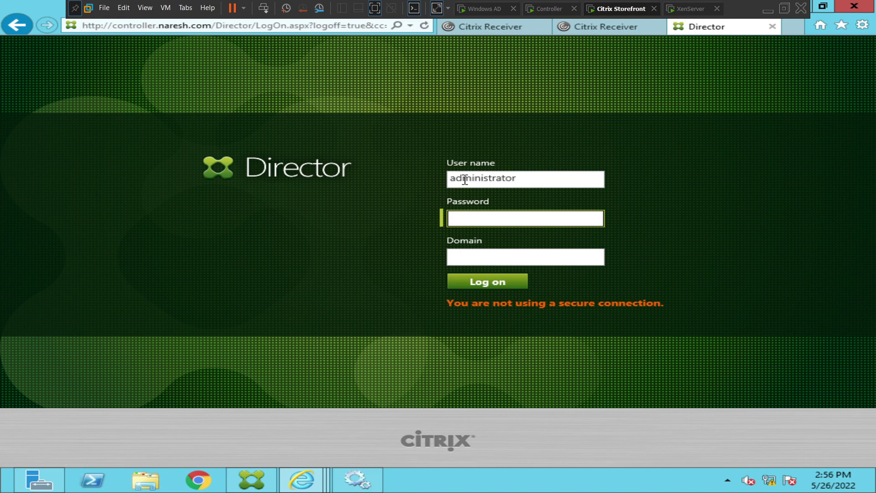
pyautogui.write('••••••••')
pyautogui.press('Tab')
pyautogui.write('na')
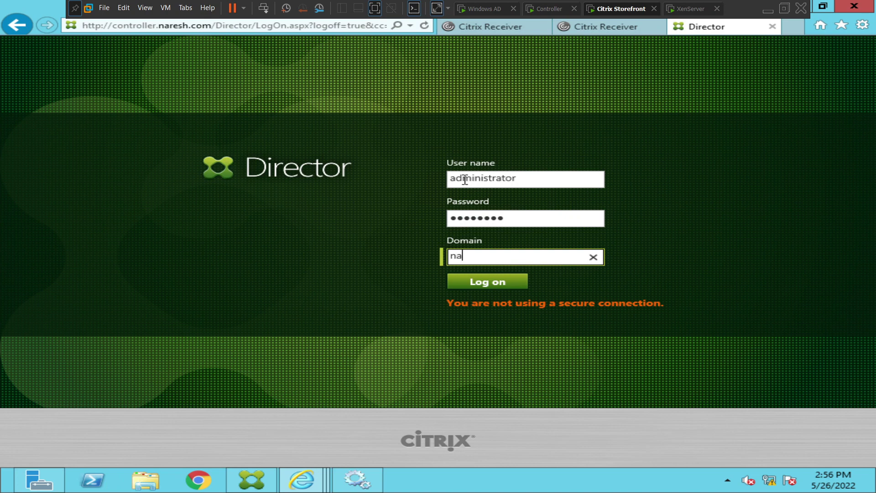
pyautogui.write('resh.com')
pyautogui.click(491, 292)
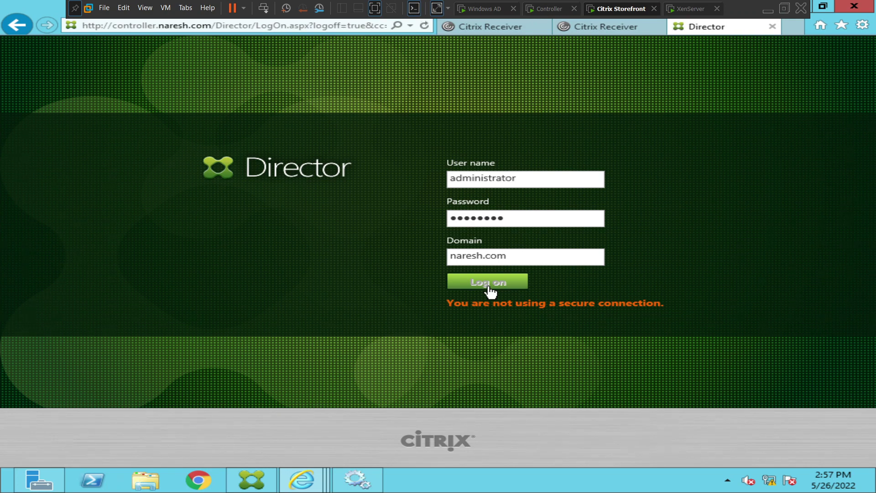
pyautogui.click(491, 292)
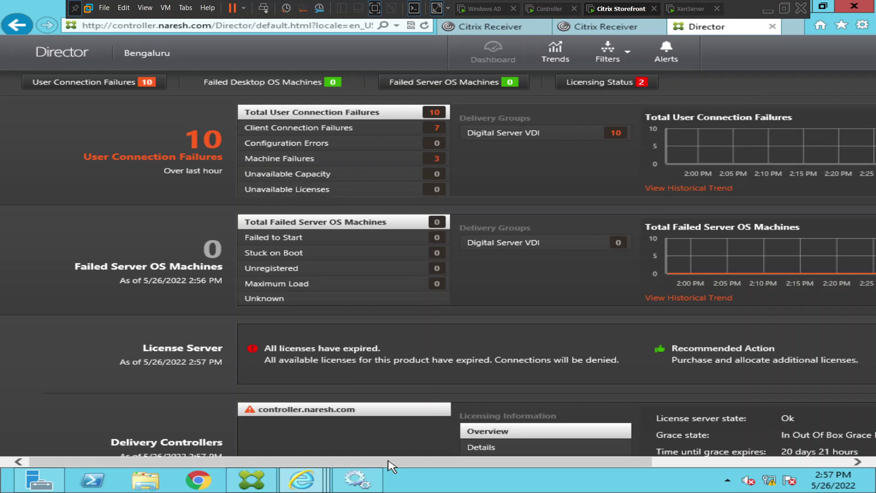
pyautogui.moveTo(389, 462); pyautogui.dragTo(635, 471)
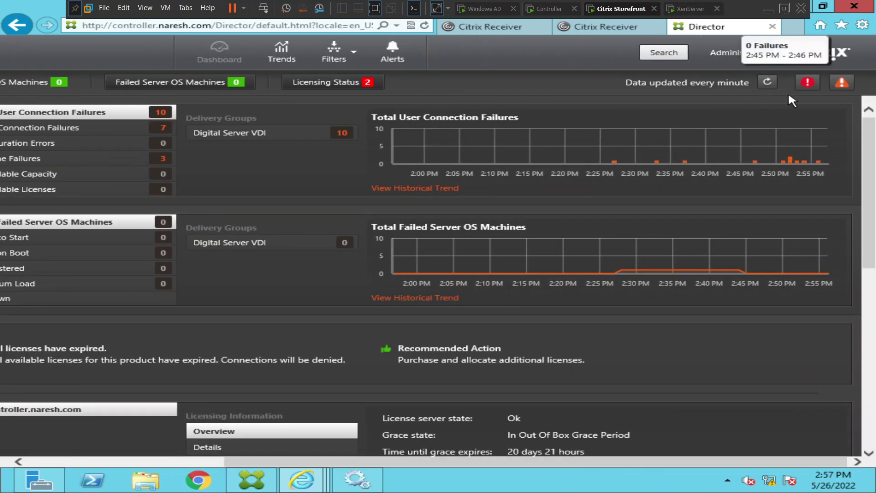
pyautogui.click(803, 83)
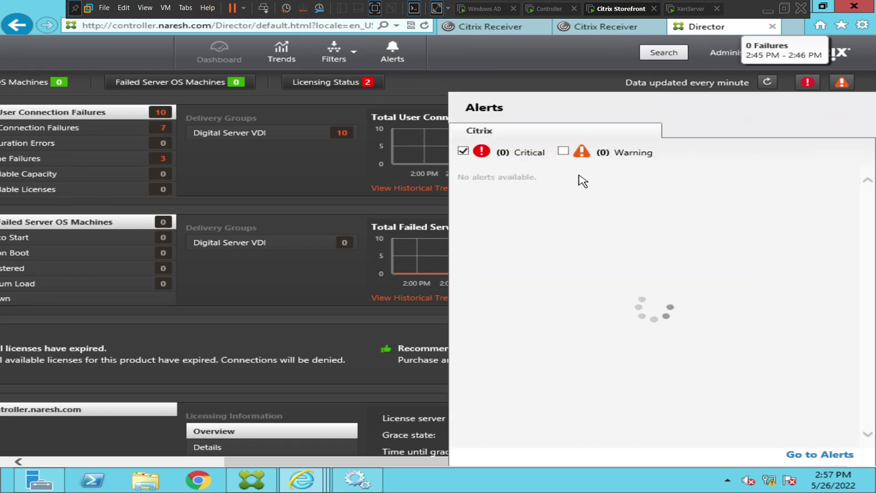
pyautogui.click(545, 81)
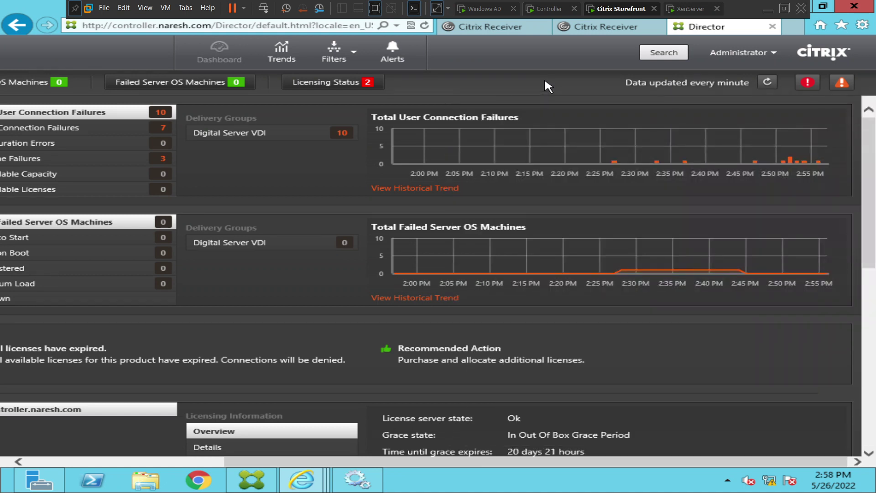
pyautogui.click(332, 88)
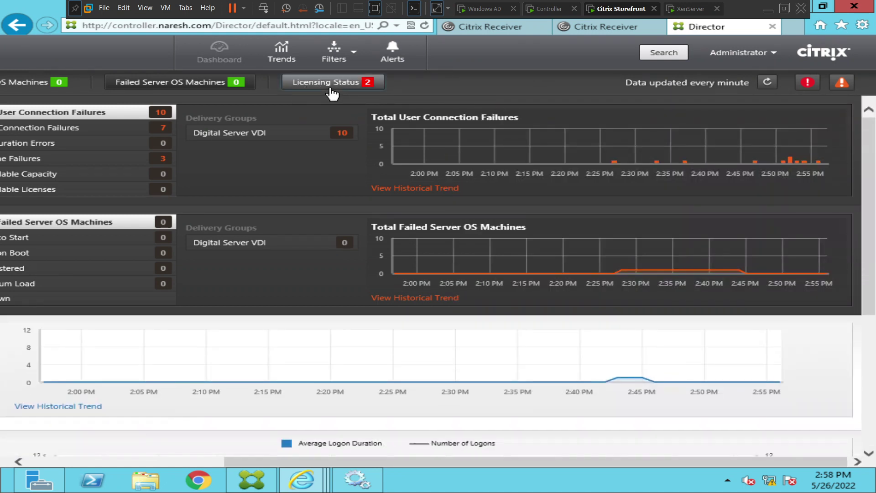
pyautogui.moveTo(283, 462); pyautogui.dragTo(105, 462)
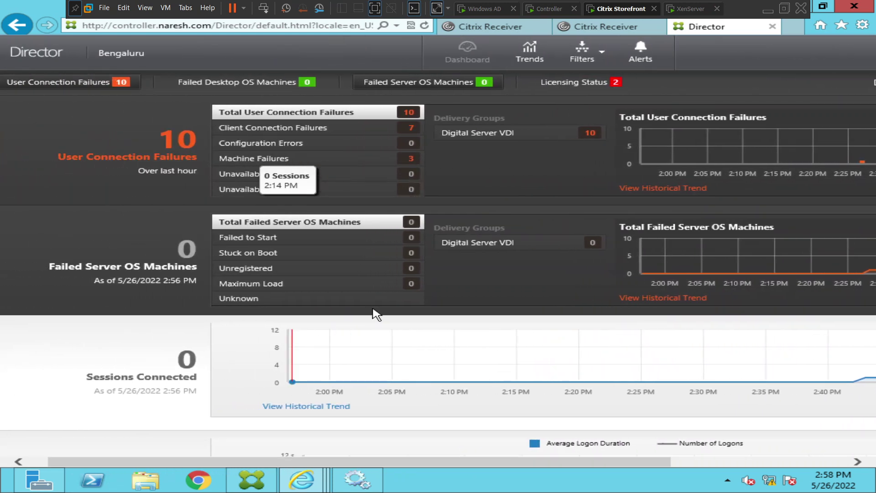
pyautogui.scroll(-3, 376, 314)
pyautogui.scroll(-2, 376, 314)
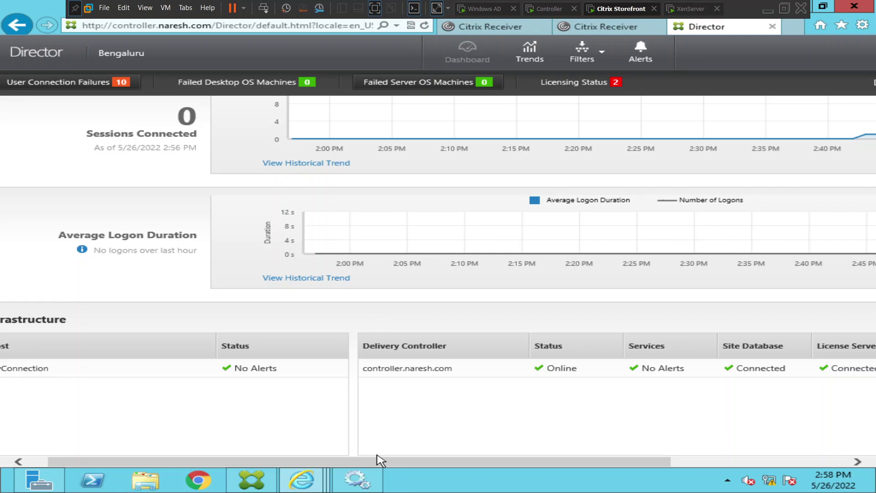
pyautogui.moveTo(382, 464); pyautogui.dragTo(114, 463)
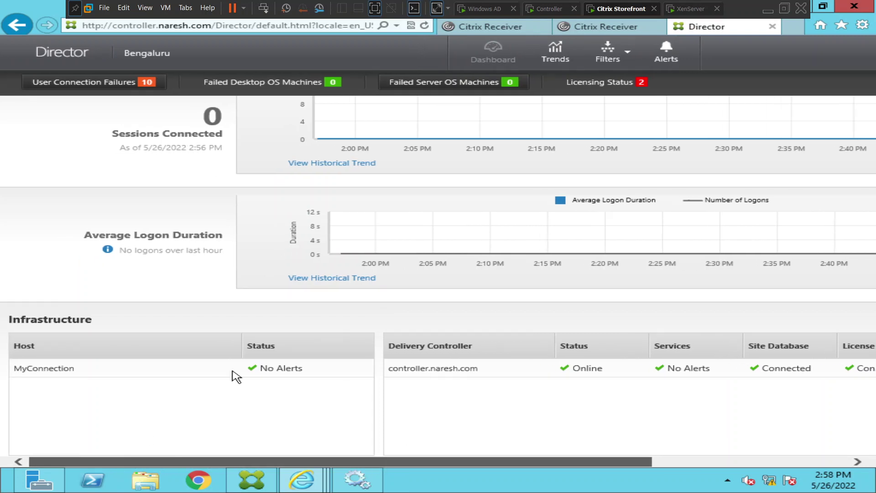
pyautogui.scroll(1, 323, 339)
pyautogui.scroll(5, 323, 339)
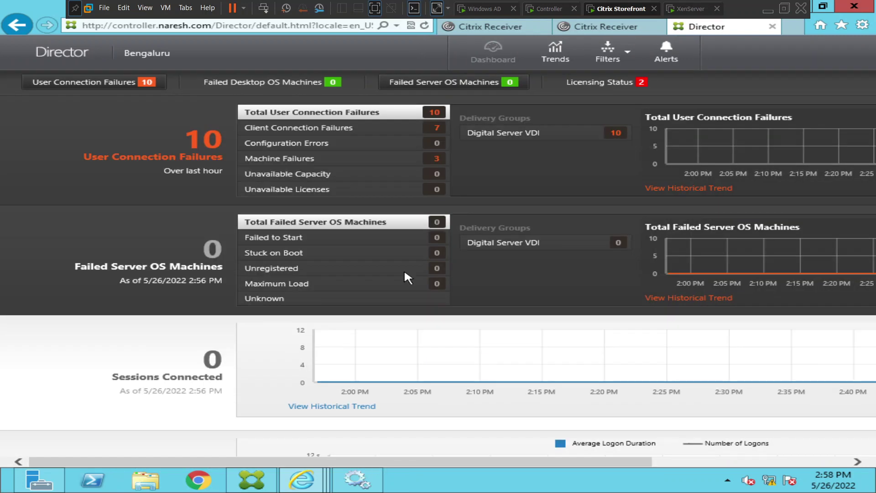
pyautogui.click(639, 91)
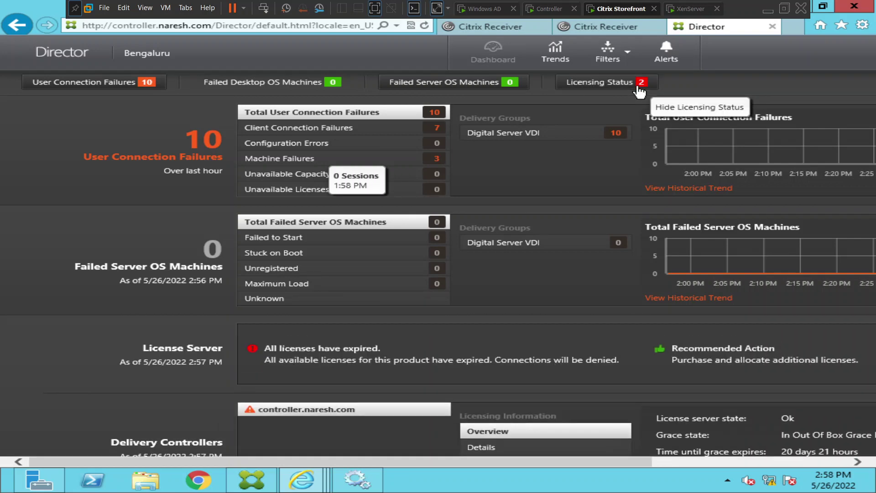
pyautogui.scroll(-1, 634, 103)
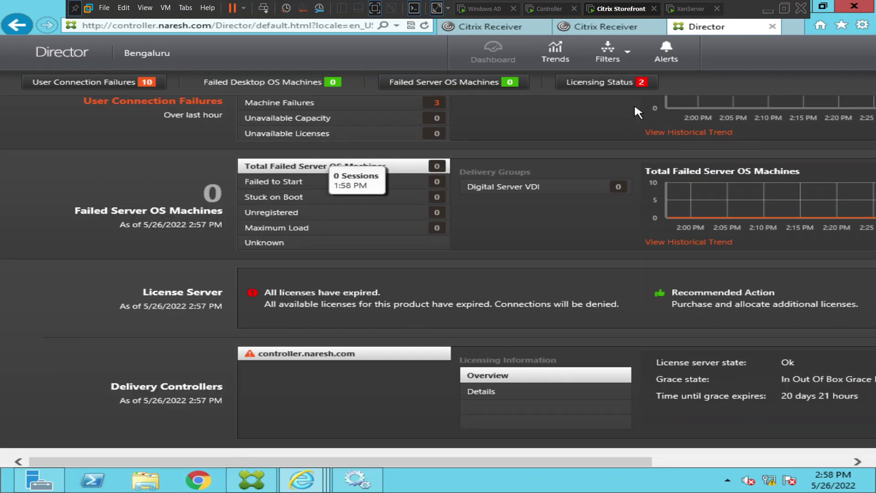
pyautogui.scroll(-1, 634, 108)
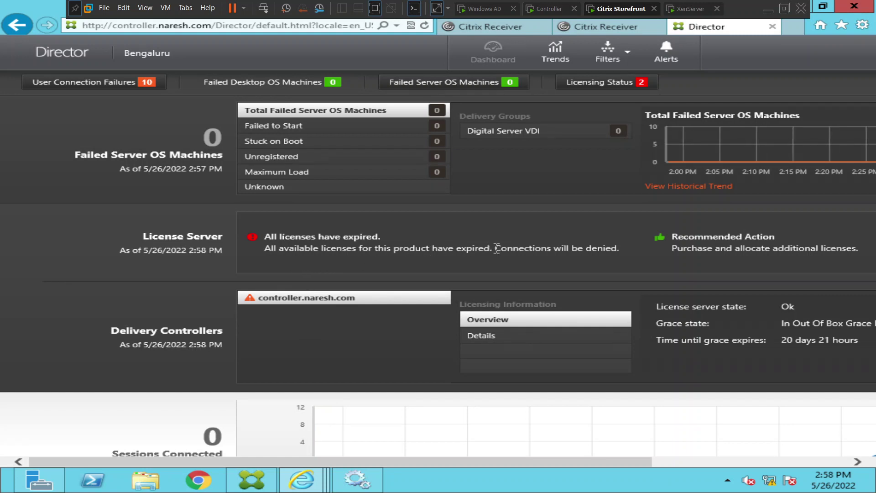
pyautogui.moveTo(617, 249); pyautogui.dragTo(265, 237)
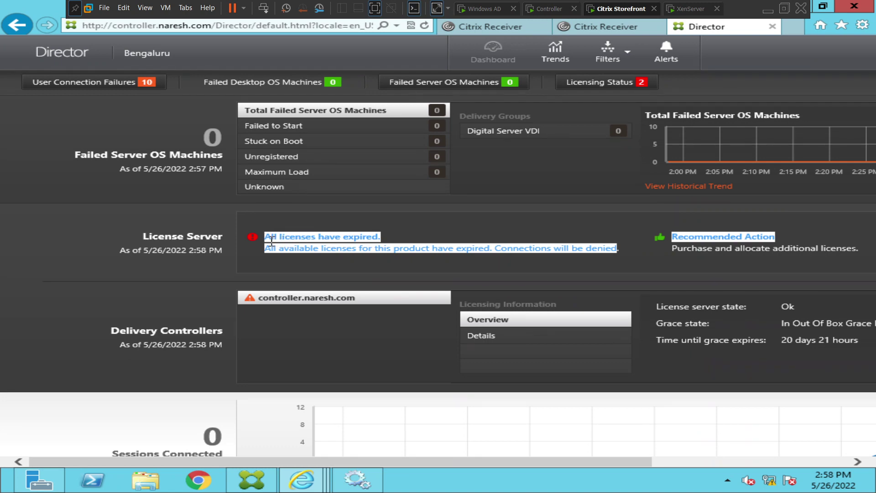
# Collapse the User Connection Failures panel so the License Server expired alert stands out
pyautogui.click(119, 84)
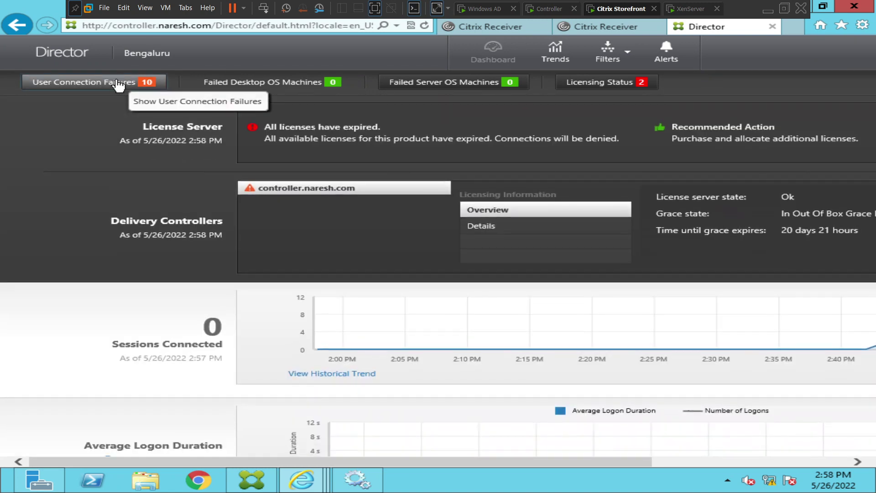